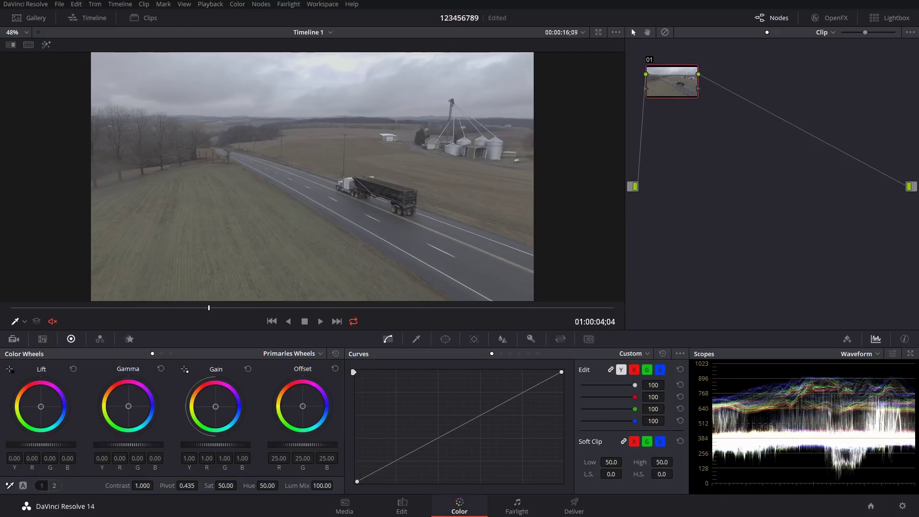
# Step: Try raising the clip's contrast to about 1.442 and undo it
pyautogui.moveTo(142, 485); pyautogui.dragTo(185, 485)
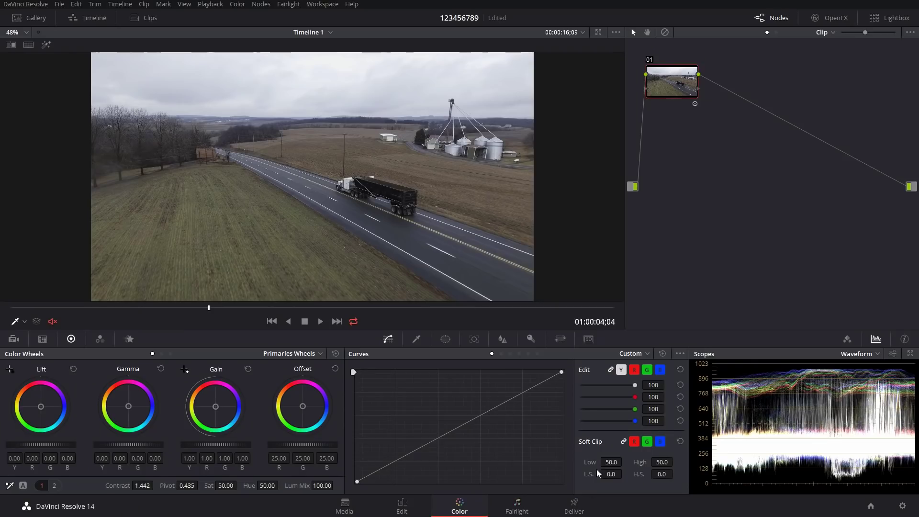
pyautogui.hotkey('ctrl', 'z')
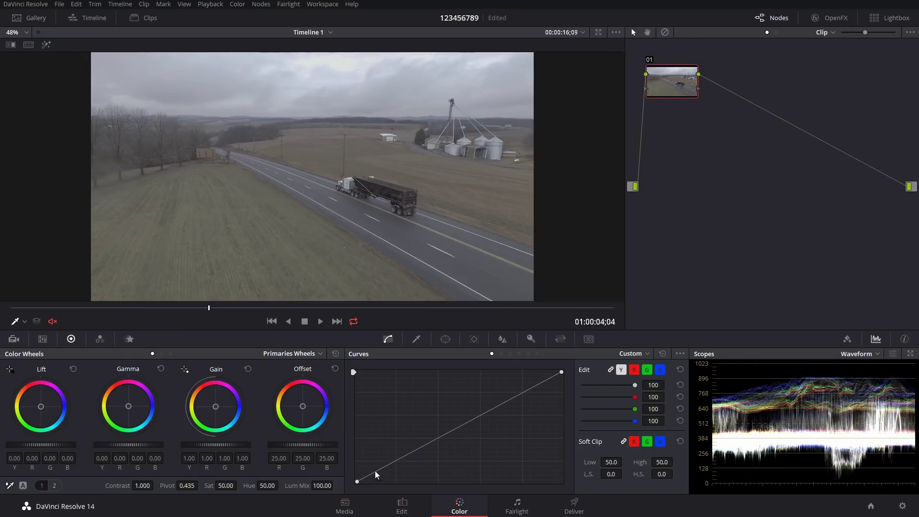
# Step: Shape node 01's custom curve into an S-curve with lowered shadows and raised midtones, and compare the image with the grade bypassed
pyautogui.moveTo(373, 473)
pyautogui.mouseDown()
pyautogui.moveTo(398, 488)
pyautogui.moveTo(368, 456)
pyautogui.moveTo(380, 478)
pyautogui.moveTo(369, 474)
pyautogui.mouseUp()
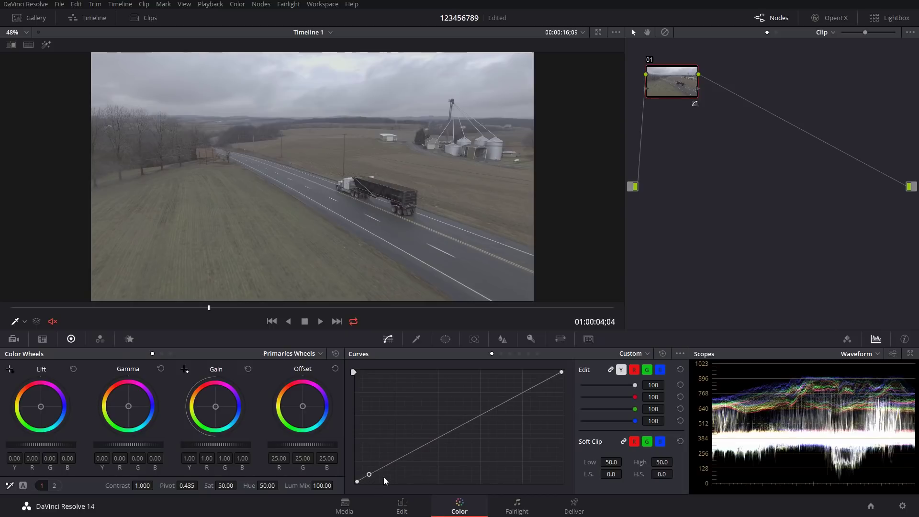
pyautogui.click(407, 456)
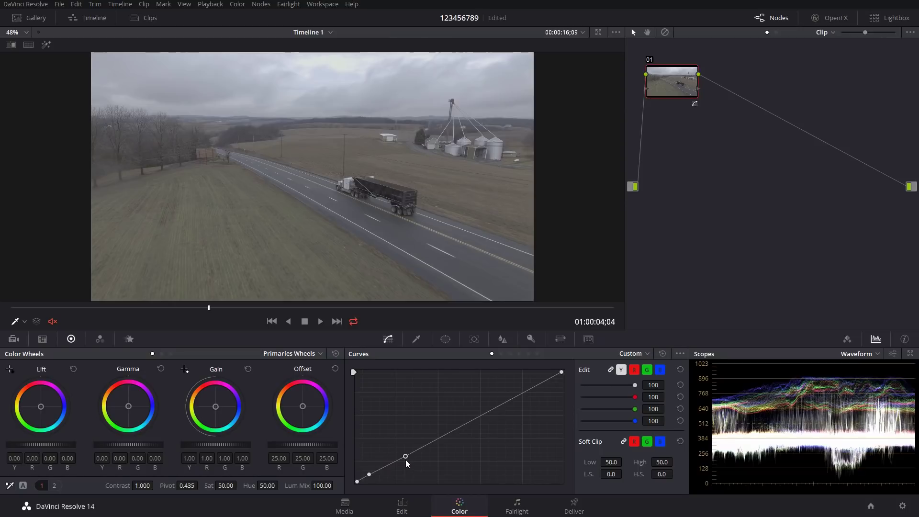
pyautogui.moveTo(406, 456); pyautogui.dragTo(408, 468)
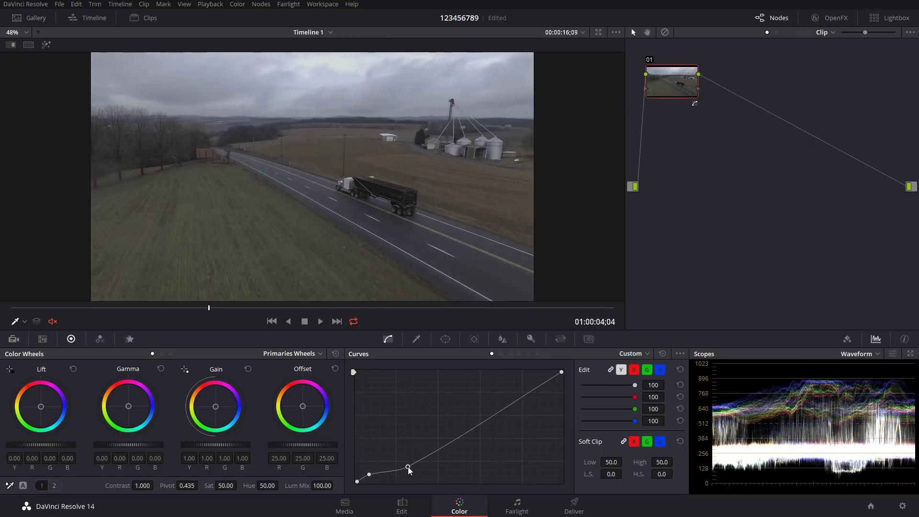
pyautogui.moveTo(463, 434); pyautogui.dragTo(454, 420)
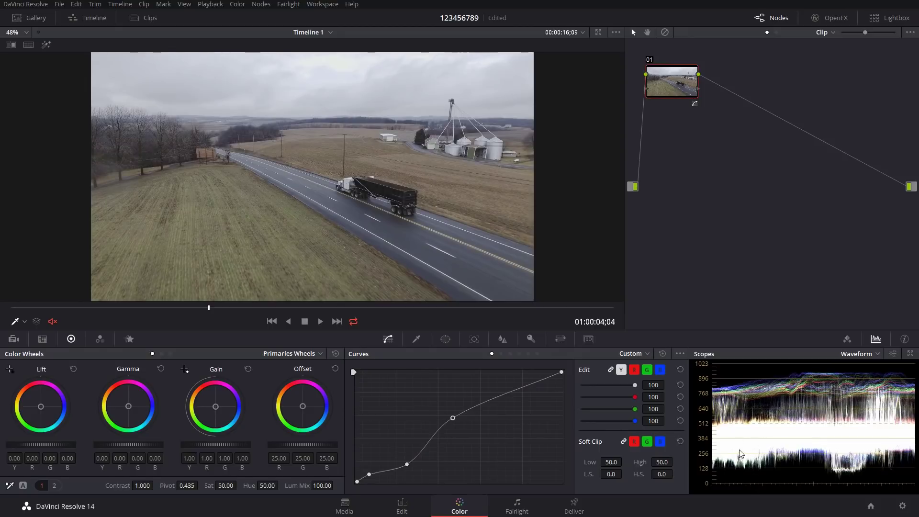
pyautogui.hotkey('shift', 'd')
pyautogui.hotkey('shift', 'd')
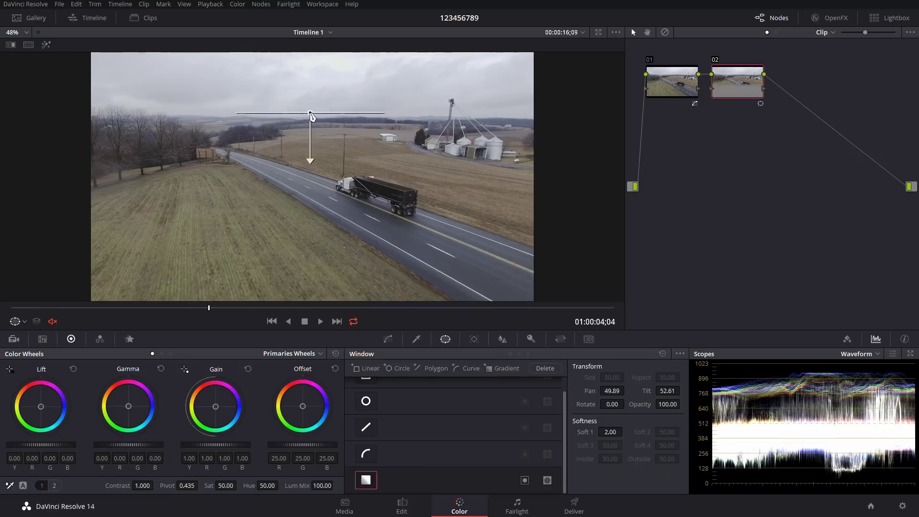
# Step: Fit node 02's gradient window to the sky at about tilt 54.54, rotation 0.53 and softness 2.26, checking its coverage in highlight mode
pyautogui.moveTo(307, 116); pyautogui.dragTo(306, 90)
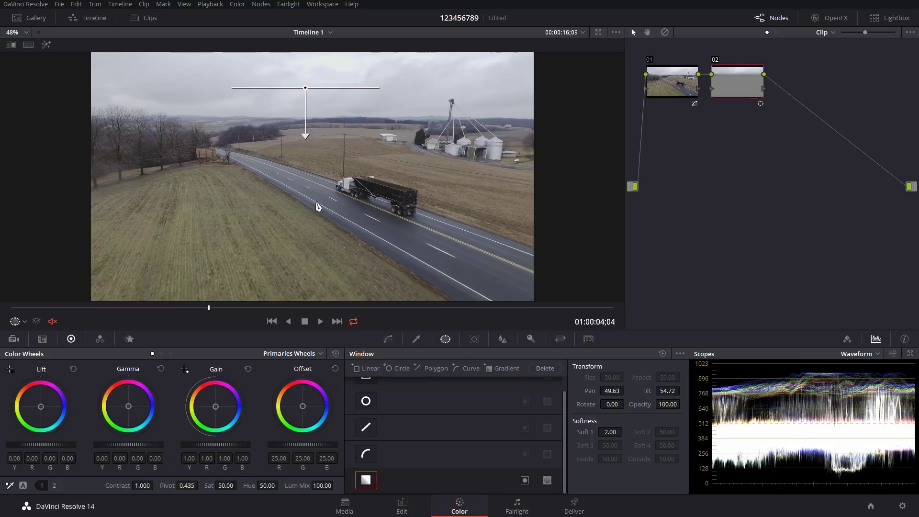
pyautogui.moveTo(306, 136); pyautogui.dragTo(305, 135)
pyautogui.moveTo(306, 88); pyautogui.dragTo(307, 94)
pyautogui.click(46, 44)
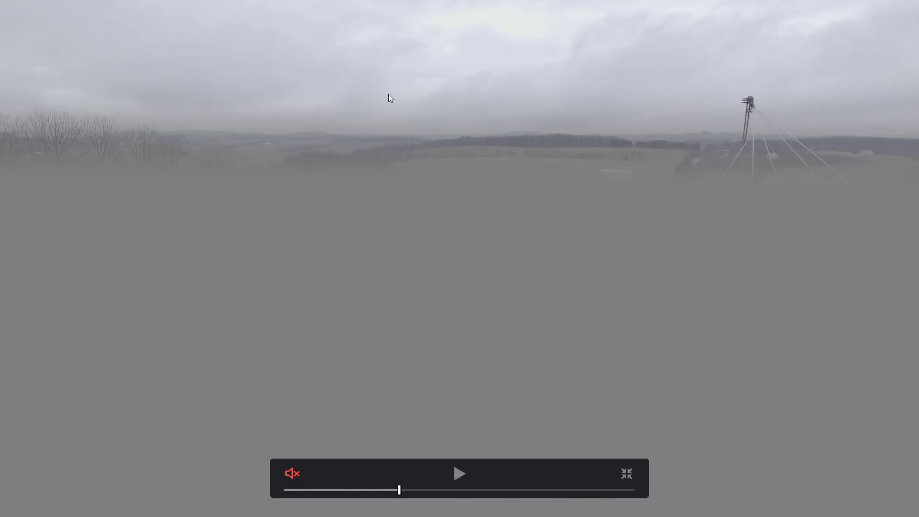
pyautogui.press('Escape')
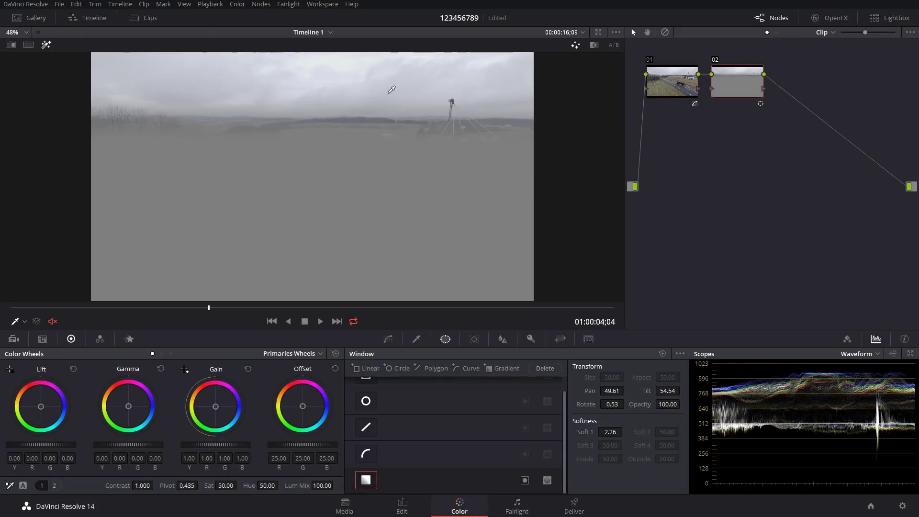
pyautogui.click(48, 46)
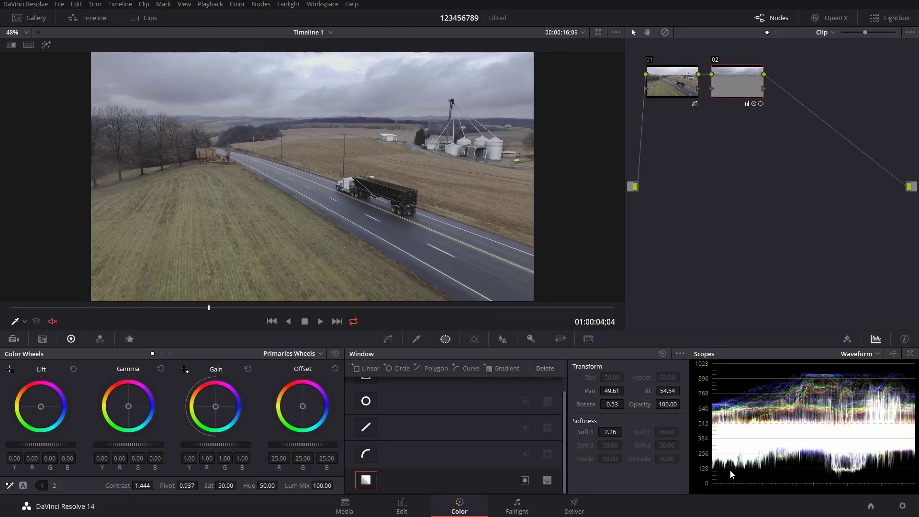
# Step: Show the sky gradient's window outline and nudge it upward to about pan 49.58 and tilt 54.89
pyautogui.click(368, 480)
pyautogui.click(367, 477)
pyautogui.click(24, 322)
pyautogui.click(33, 364)
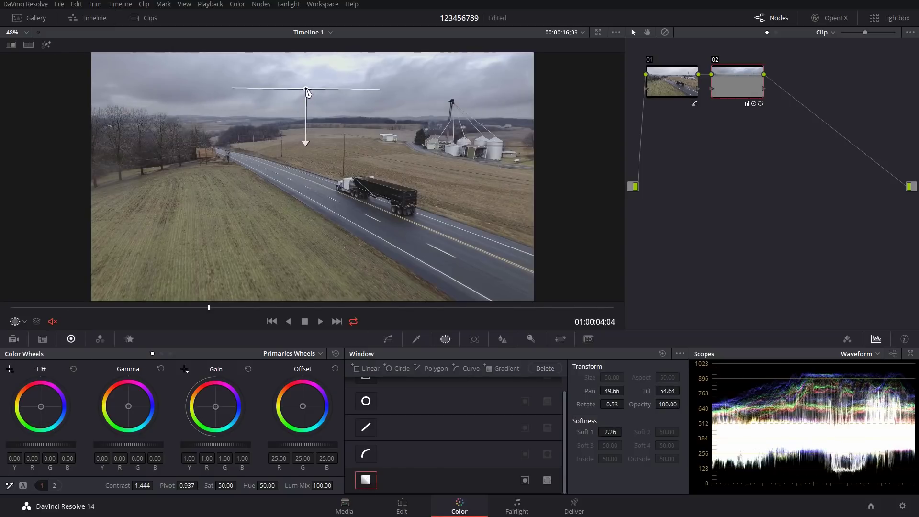
pyautogui.moveTo(306, 90); pyautogui.dragTo(304, 85)
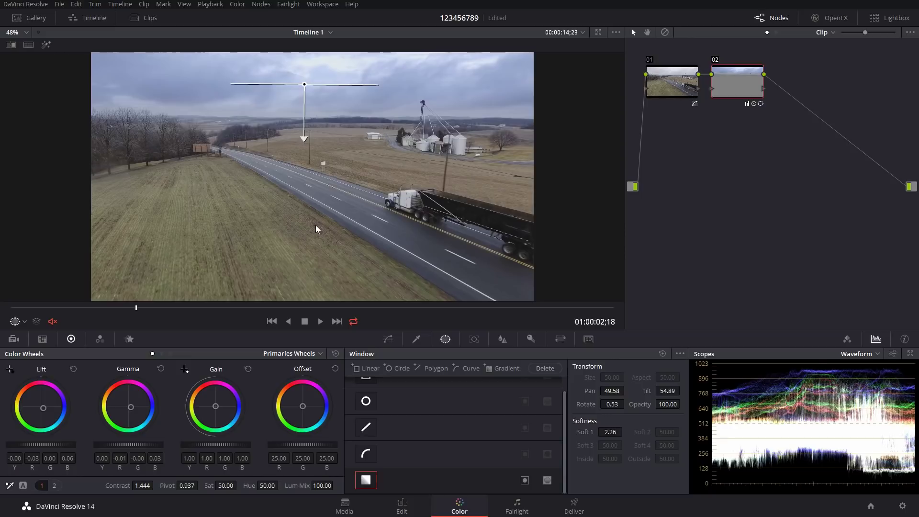
# Step: Add a parallel node to sky node 02 and rearrange the sky node and Parallel Mixer for a tidier node layout
pyautogui.hotkey('alt', 'p')
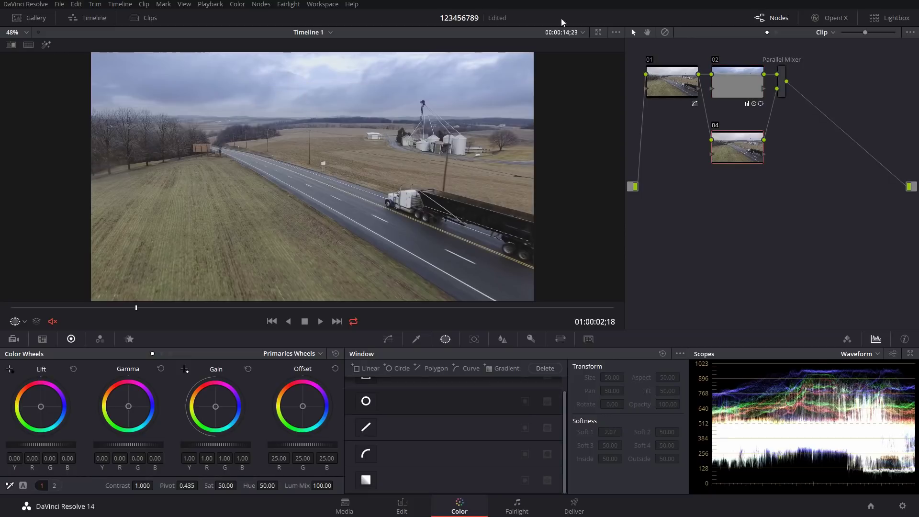
pyautogui.moveTo(782, 82); pyautogui.dragTo(788, 113)
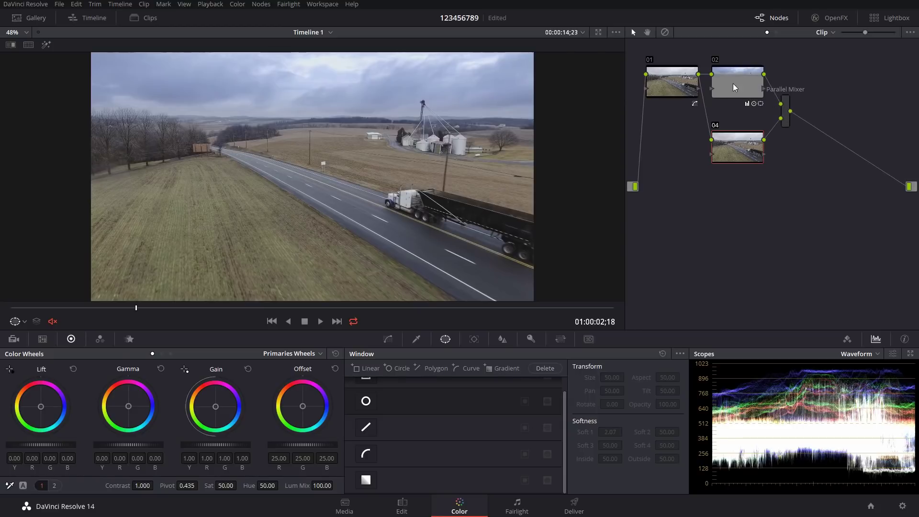
pyautogui.moveTo(732, 85); pyautogui.dragTo(736, 89)
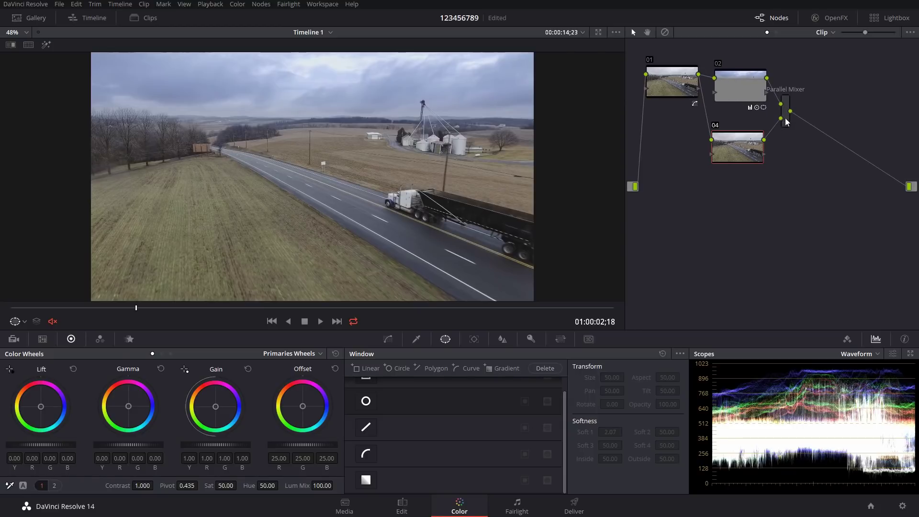
pyautogui.moveTo(788, 118); pyautogui.dragTo(794, 132)
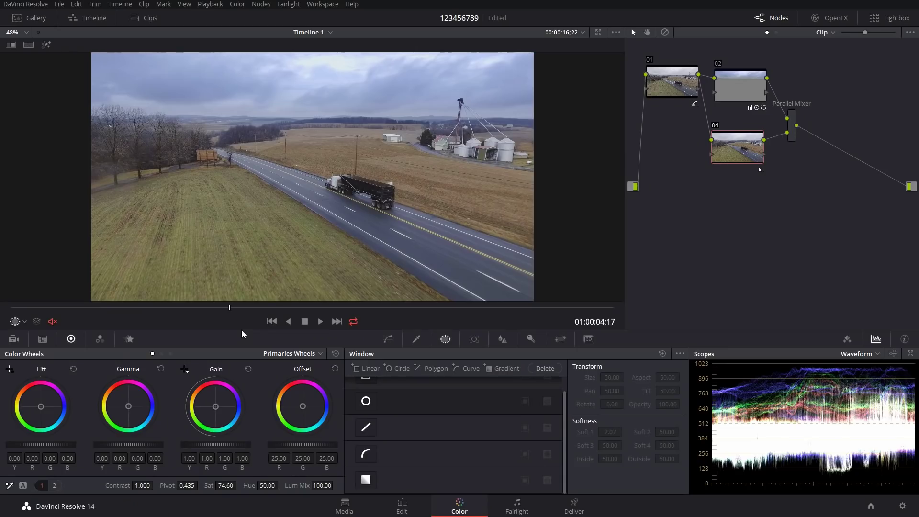
# Step: Add another parallel node below node 04 and shift the sampled grass hue slightly toward yellow-brown with its Hue Vs Hue curve
pyautogui.hotkey('alt', 'p')
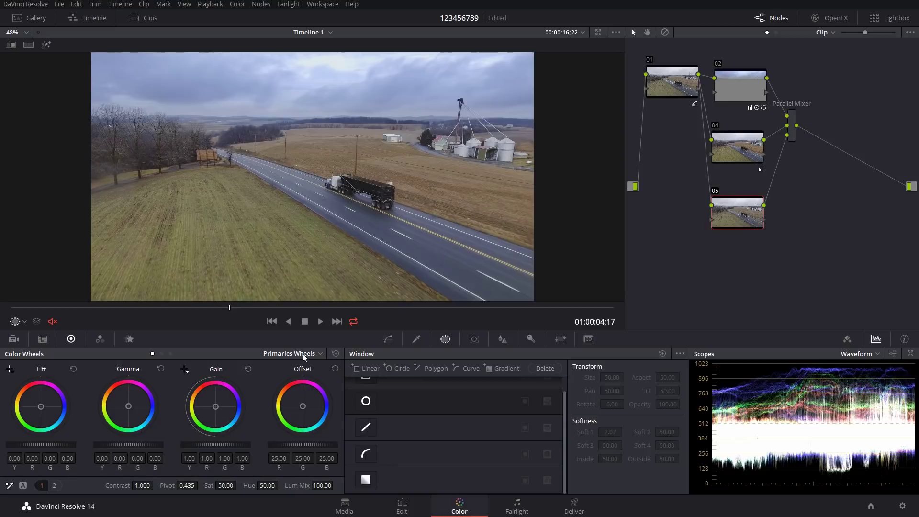
pyautogui.scroll(2, 257, 269)
pyautogui.scroll(-2, 234, 235)
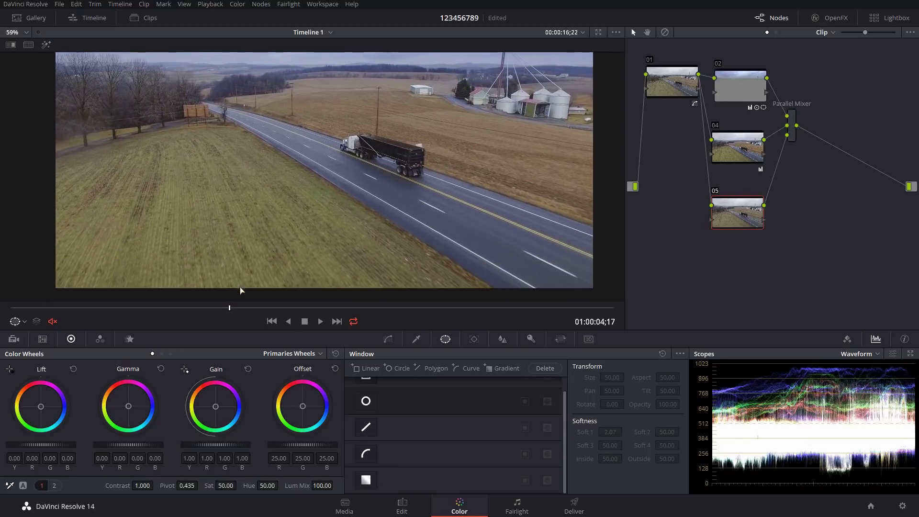
pyautogui.click(388, 339)
pyautogui.click(501, 354)
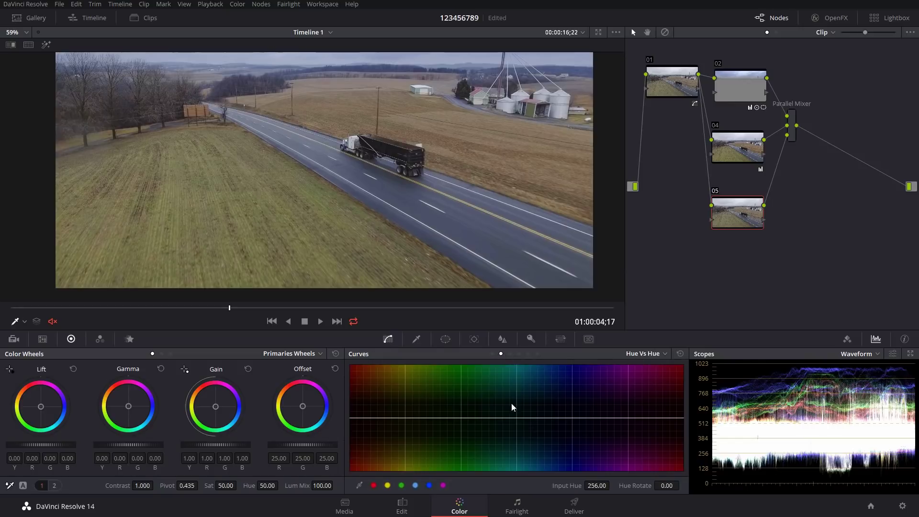
pyautogui.scroll(2, 244, 233)
pyautogui.scroll(2, 168, 221)
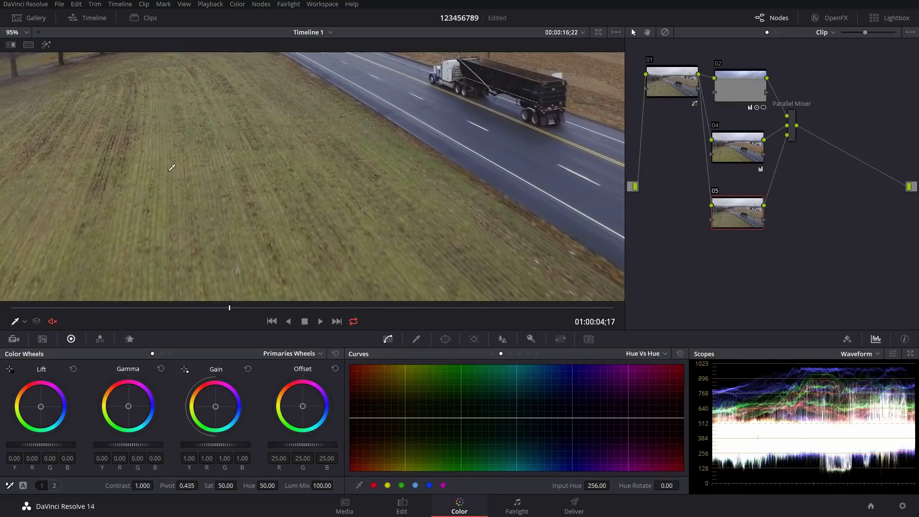
pyautogui.click(169, 167)
pyautogui.moveTo(400, 418); pyautogui.dragTo(439, 419)
pyautogui.scroll(-3, 194, 218)
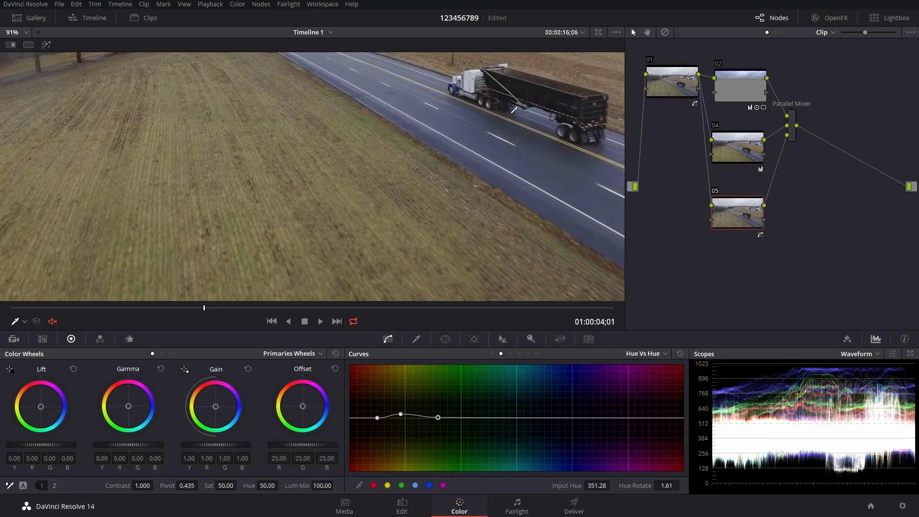
# Step: Add a serial node after the Parallel Mixer and inspect the combined grade up close and at full frame
pyautogui.hotkey('alt', 's')
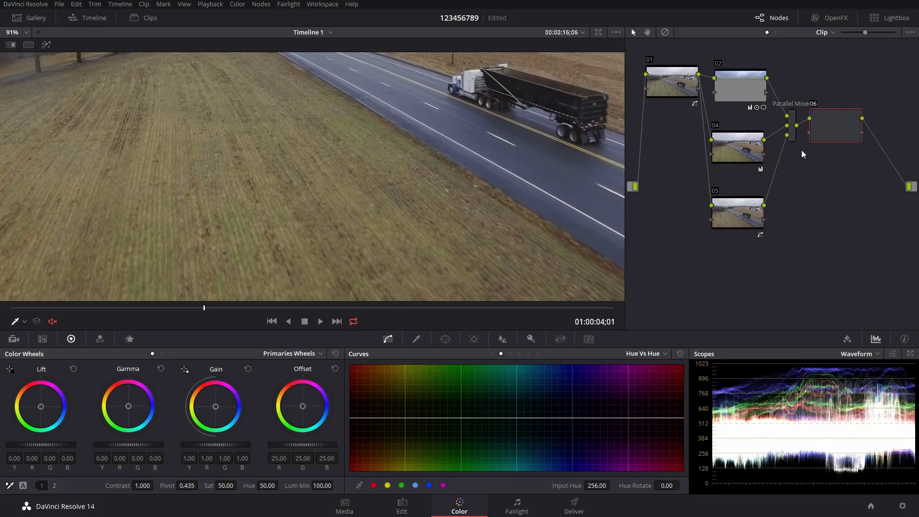
pyautogui.hotkey('shift', 'z')
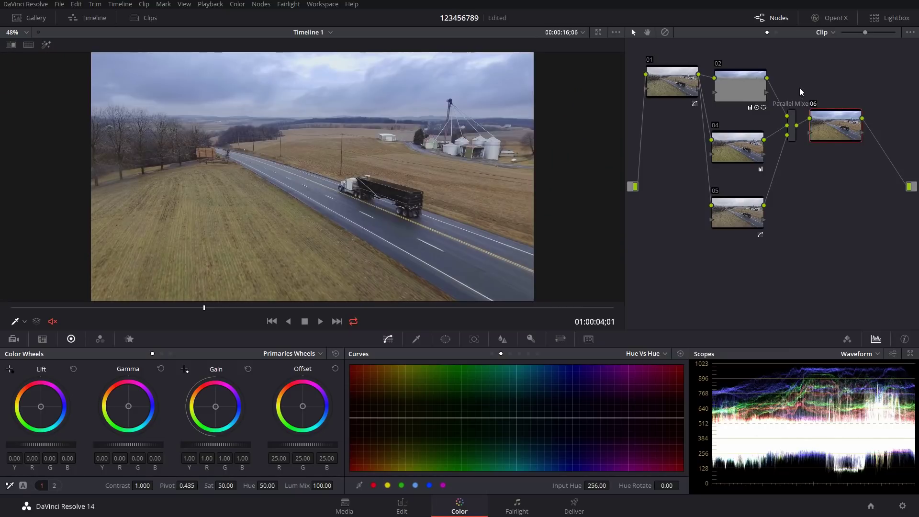
pyautogui.scroll(5, 284, 150)
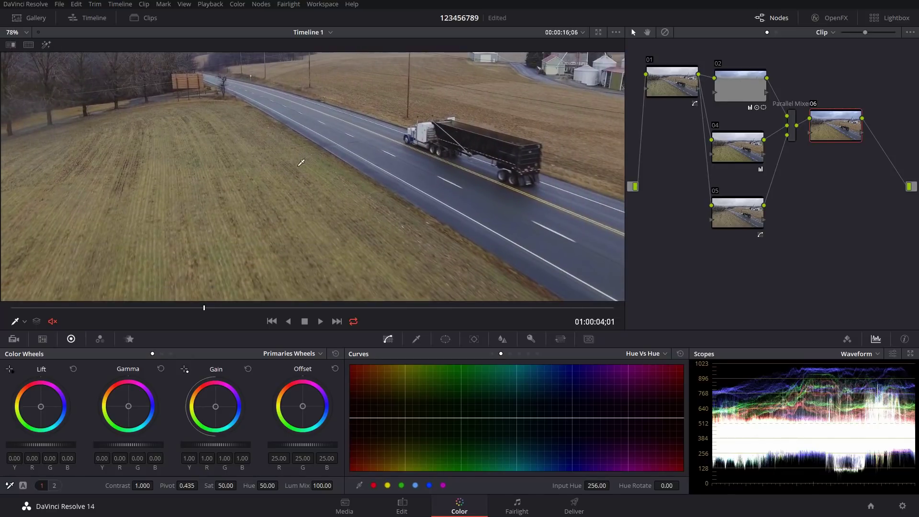
pyautogui.hotkey('shift', 'z')
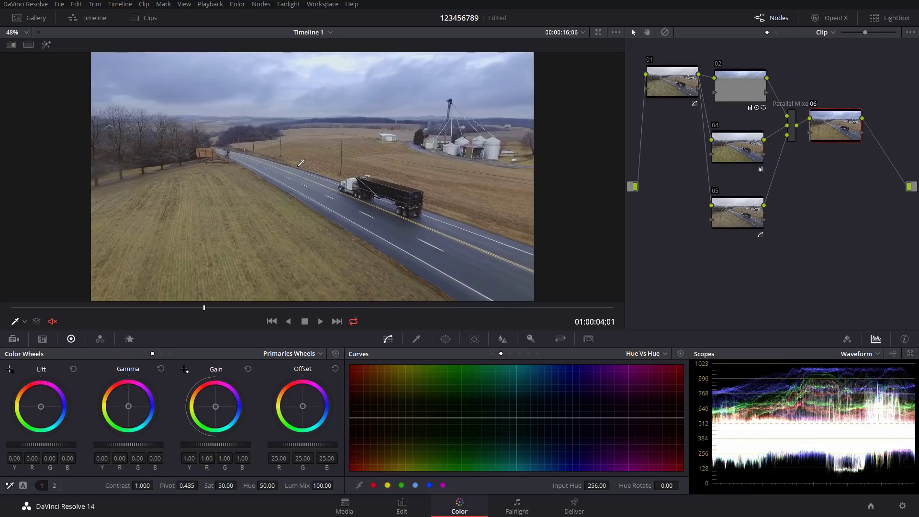
# Step: Set node 06's shadows to about -13.45 and highlights to about 13.75, and save the project
pyautogui.click(492, 353)
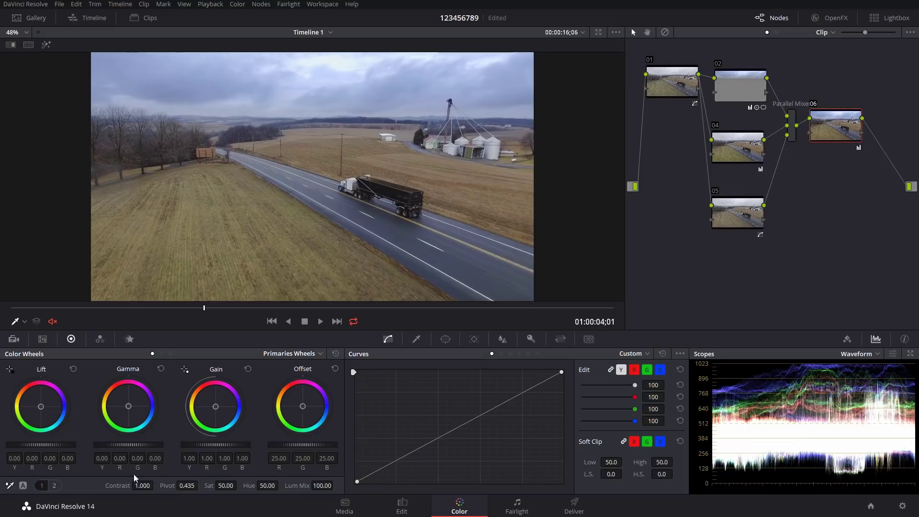
pyautogui.click(55, 486)
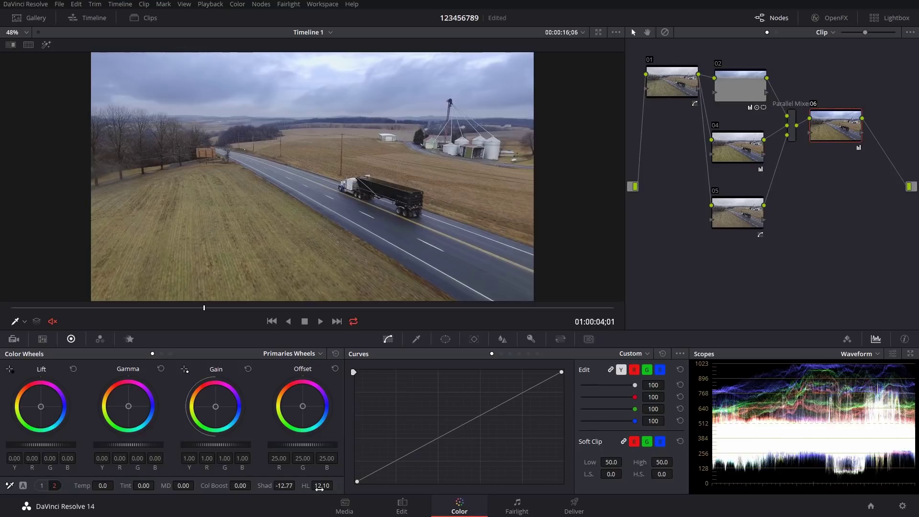
pyautogui.moveTo(320, 489); pyautogui.dragTo(335, 488)
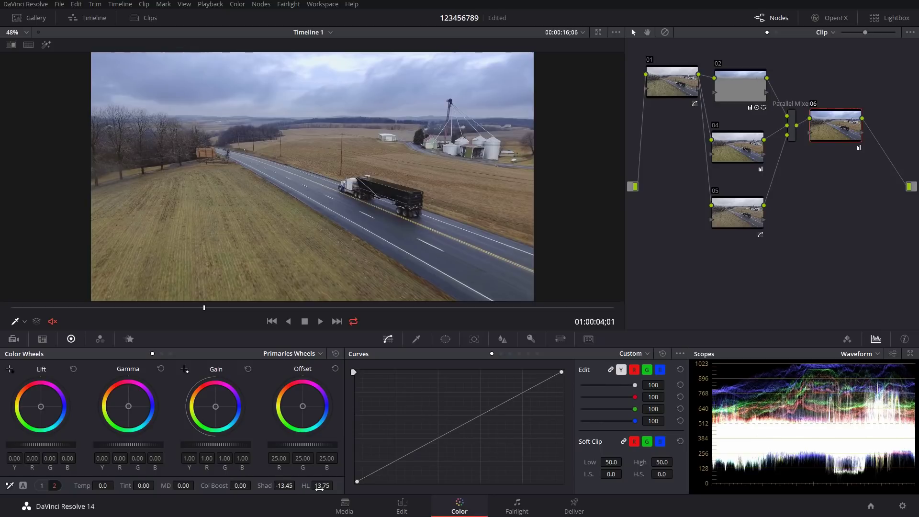
pyautogui.click(41, 485)
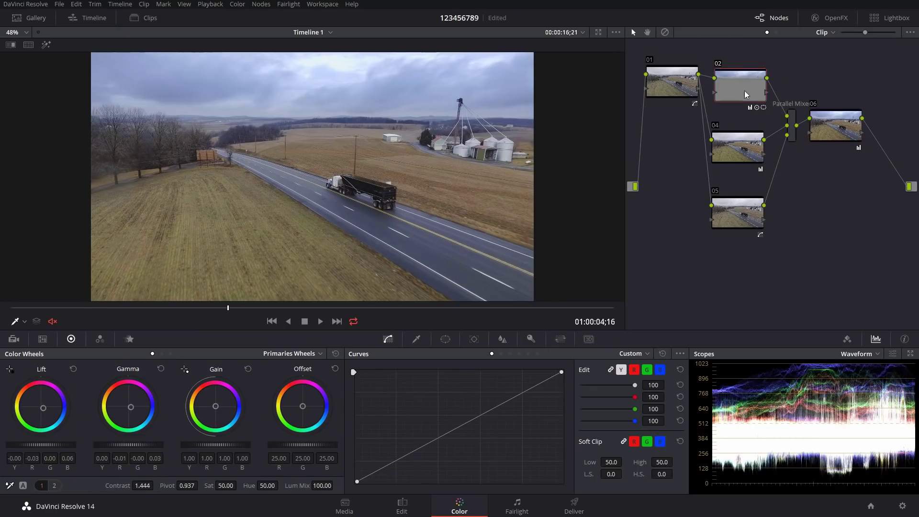
pyautogui.hotkey('ctrl', 's')
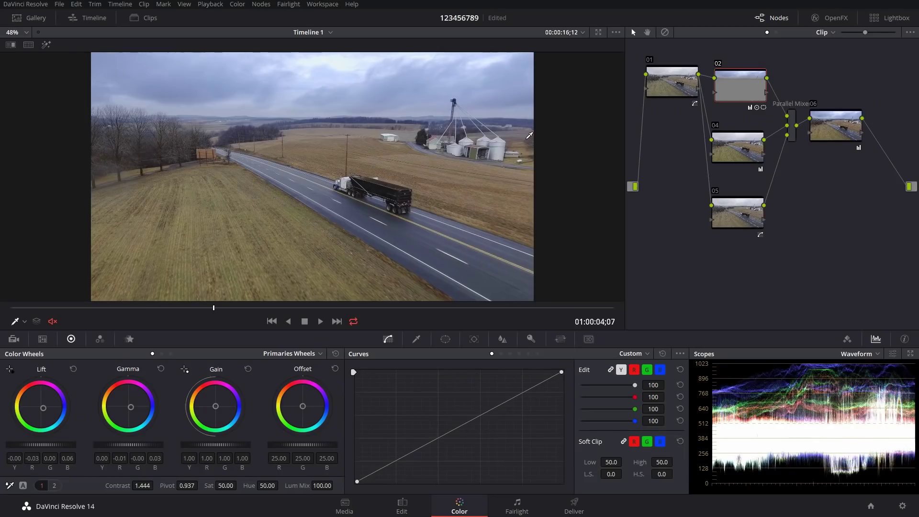
# Step: Add a serial node to the cow pasture clip and boost its cyan and blue saturation with the Hue Vs Sat curve, blue to about 1.34
pyautogui.press('Down')
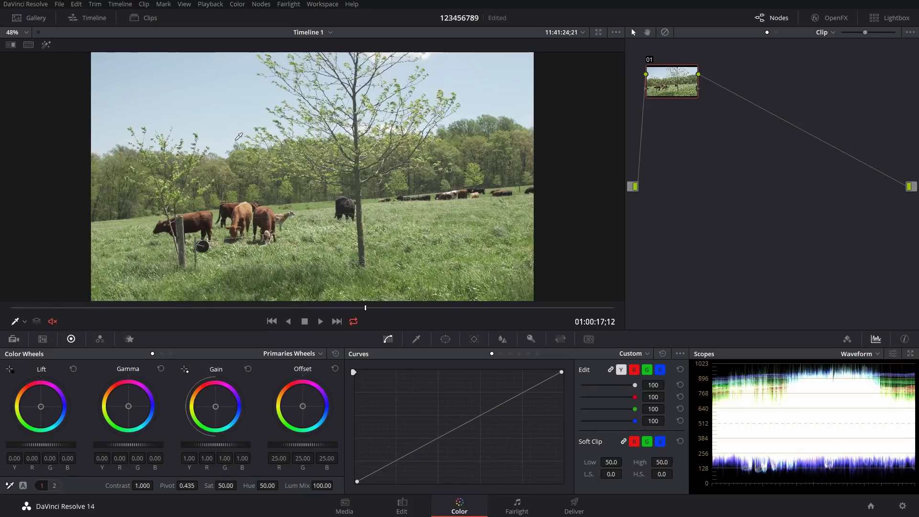
pyautogui.hotkey('alt', 's')
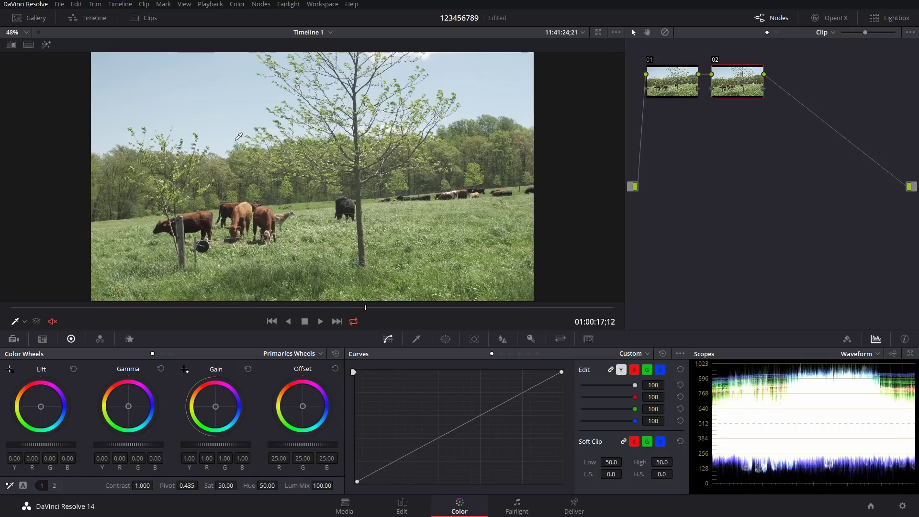
pyautogui.click(501, 353)
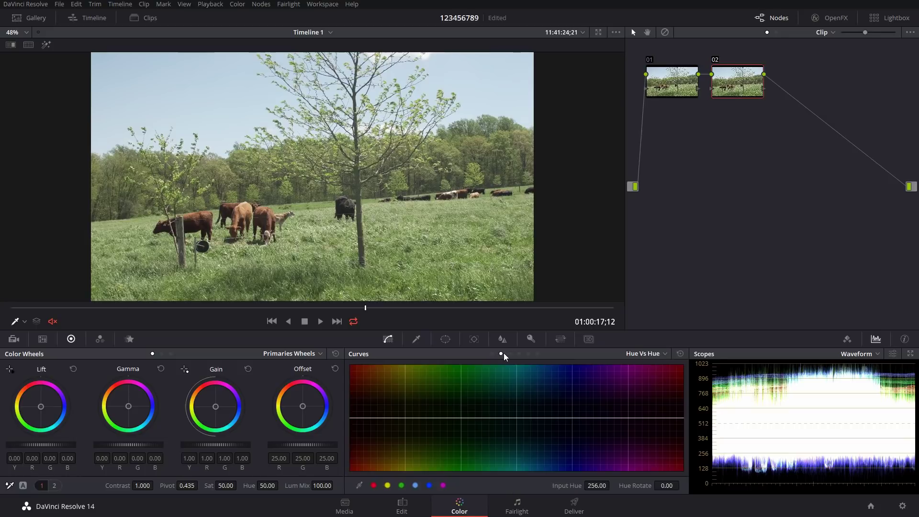
pyautogui.click(511, 354)
pyautogui.click(415, 485)
pyautogui.click(429, 485)
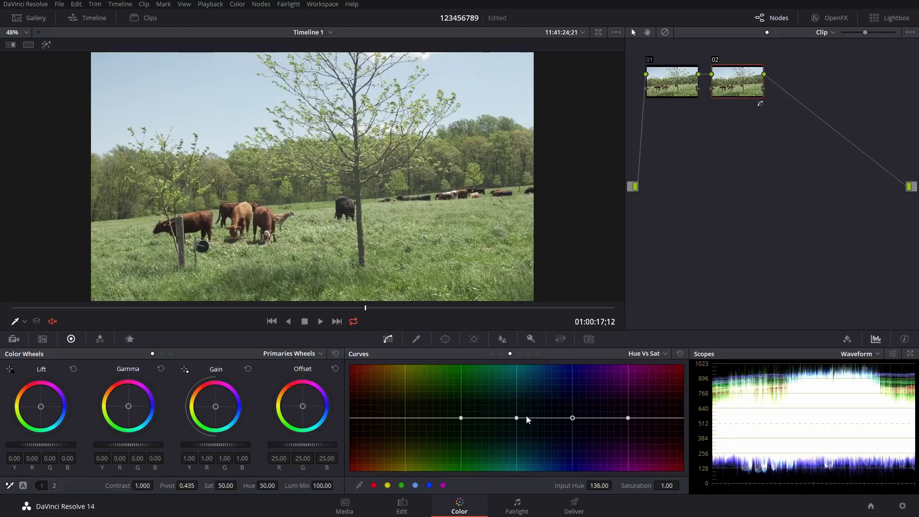
pyautogui.moveTo(516, 418); pyautogui.dragTo(516, 396)
pyautogui.moveTo(573, 418); pyautogui.dragTo(573, 400)
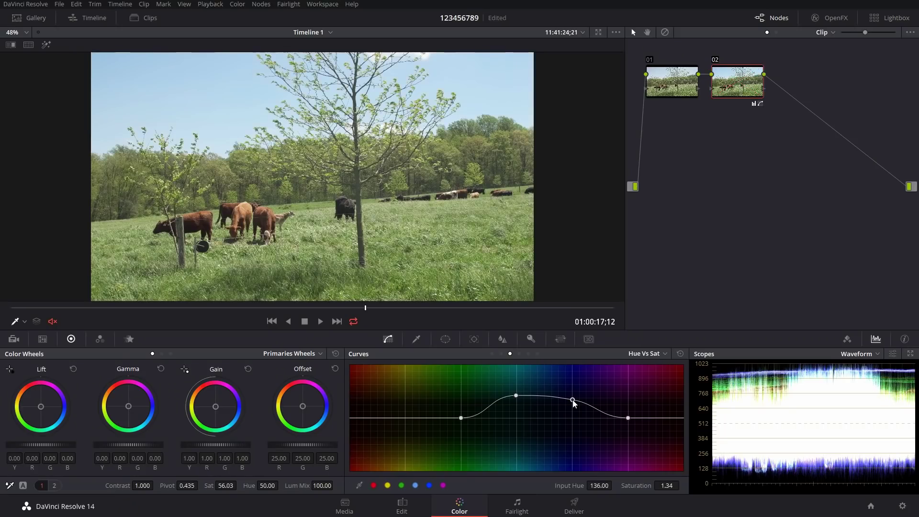
# Step: Add a parallel node below node 02 and shift the sampled brownish background tree hue slightly toward orange with its Hue Vs Hue curve
pyautogui.hotkey('alt', 'p')
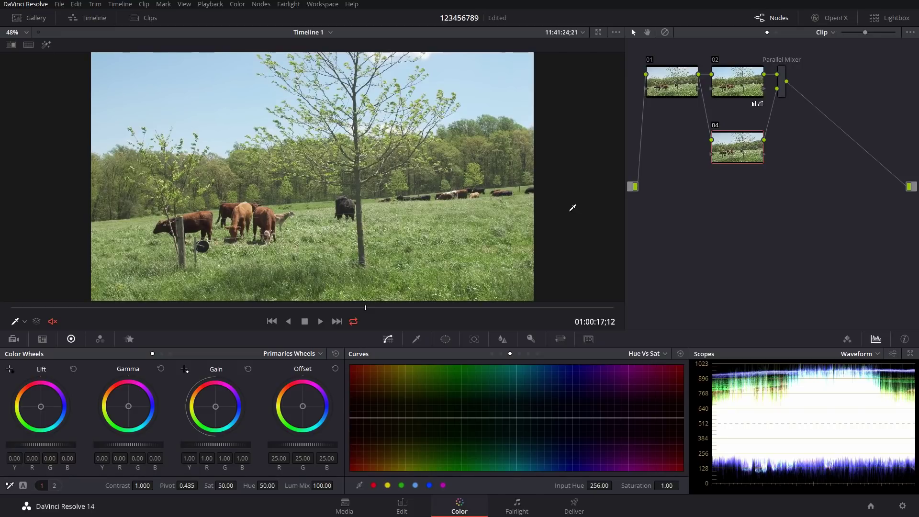
pyautogui.scroll(4, 385, 209)
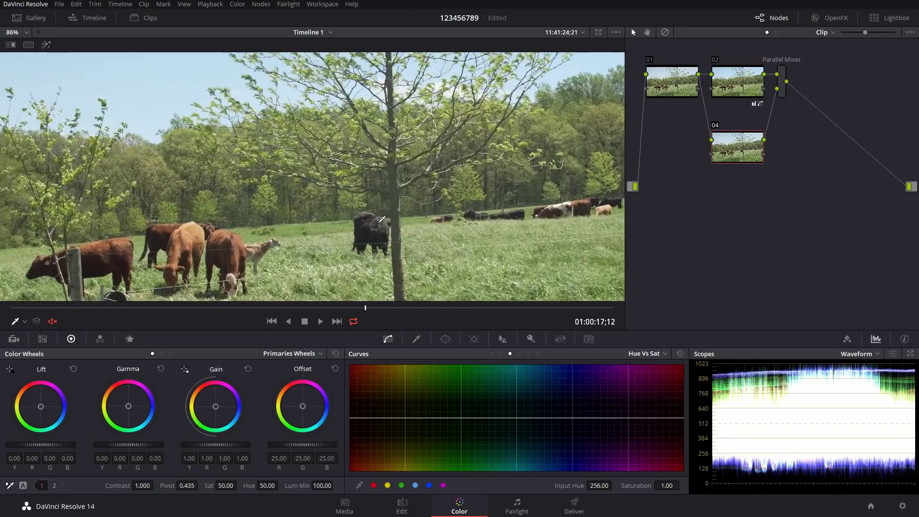
pyautogui.scroll(3, 436, 180)
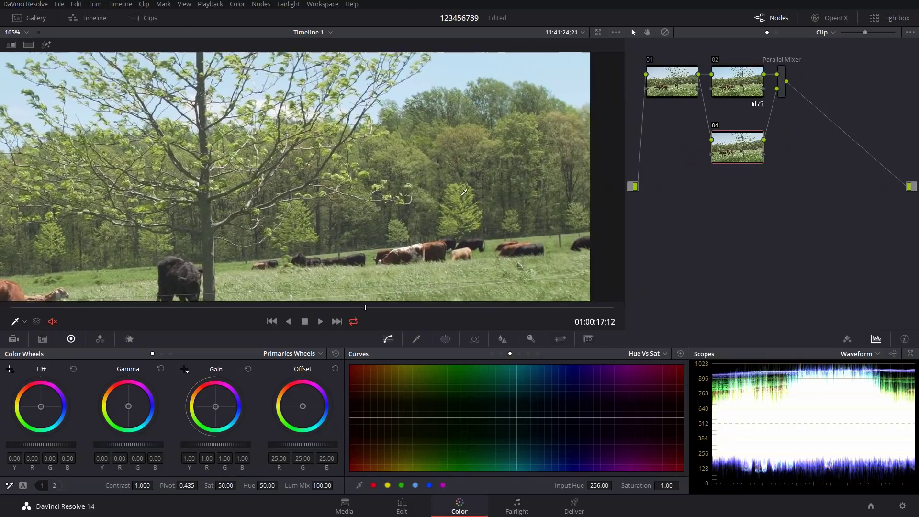
pyautogui.scroll(2, 406, 195)
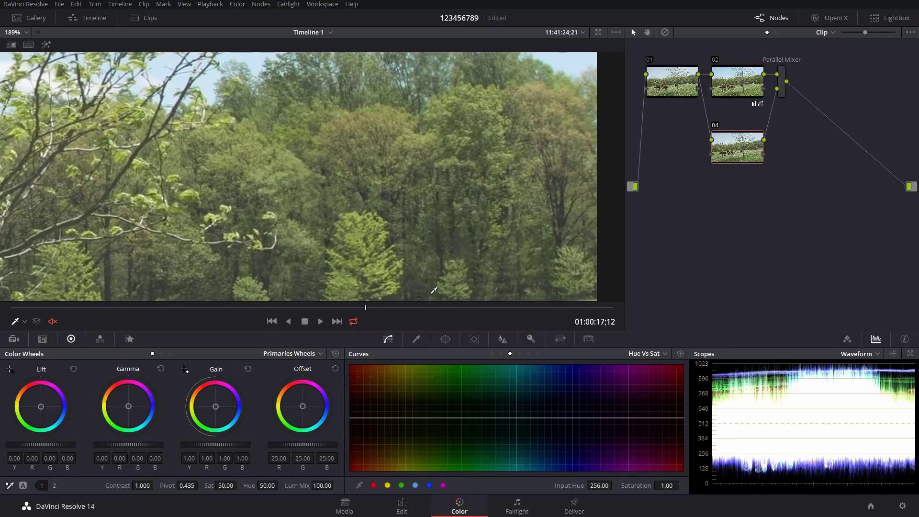
pyautogui.click(501, 353)
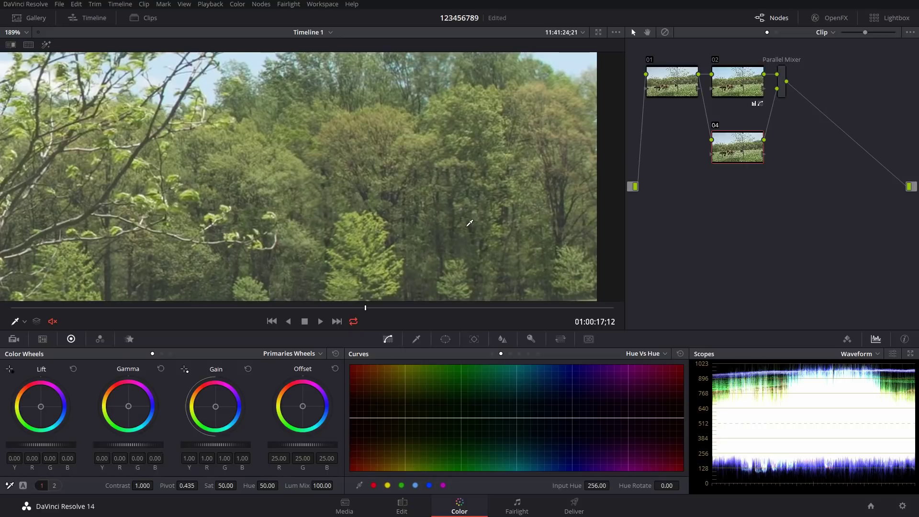
pyautogui.scroll(3, 469, 223)
pyautogui.scroll(6, 367, 204)
pyautogui.scroll(-3, 287, 193)
pyautogui.scroll(3, 226, 249)
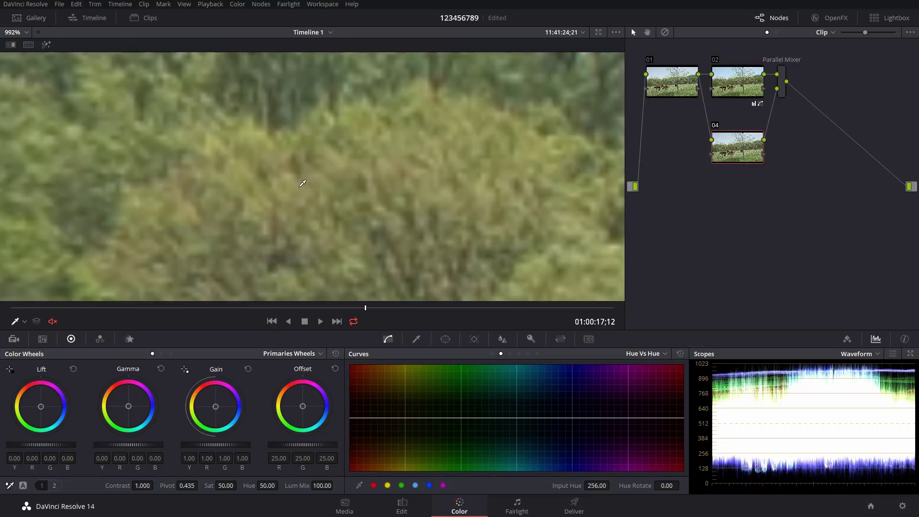
pyautogui.click(292, 201)
pyautogui.moveTo(403, 418); pyautogui.dragTo(404, 418)
# Step: Sample the brownish tree foliage on node 04's Hue Vs Sat curve and raise its saturation to about 1.21
pyautogui.click(646, 354)
pyautogui.click(662, 388)
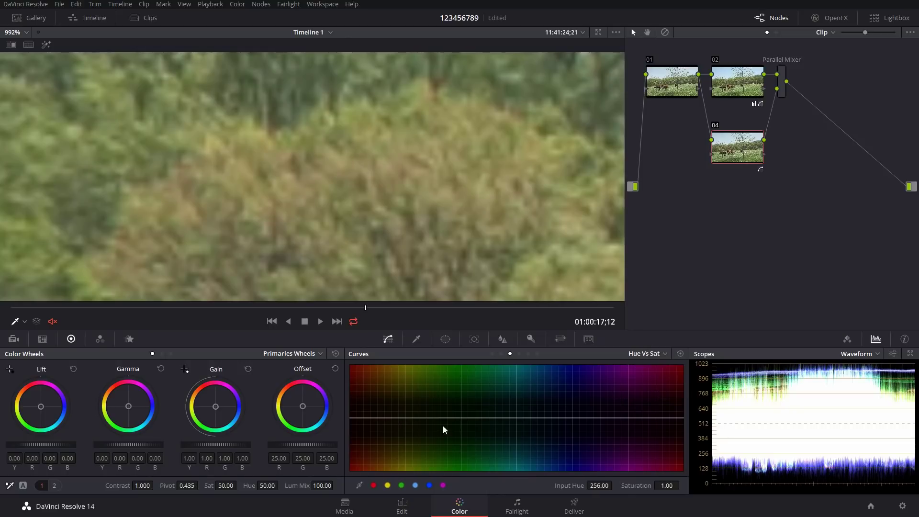
pyautogui.click(298, 201)
pyautogui.moveTo(401, 418); pyautogui.dragTo(403, 408)
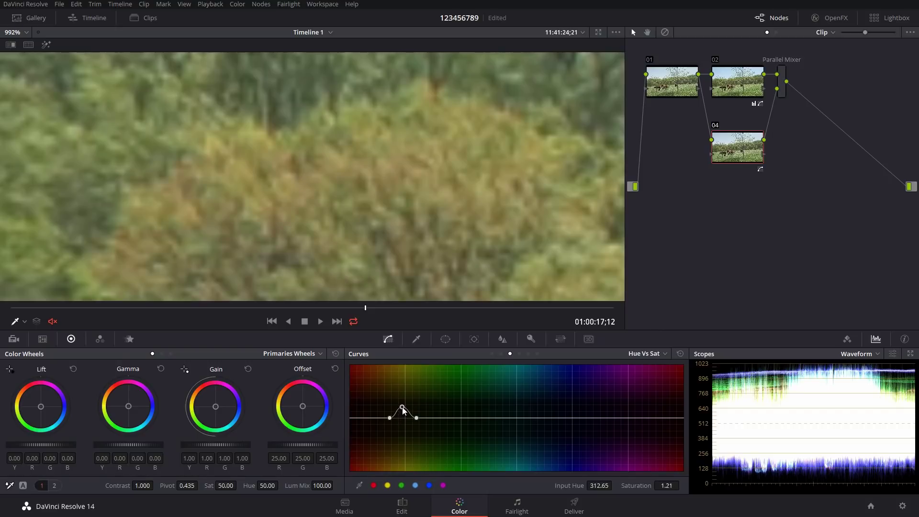
# Step: Sample the same foliage on the Hue Vs Lum curve, lower its luminance gain to about 0.96, and fit the whole frame in the viewer
pyautogui.click(651, 355)
pyautogui.click(659, 395)
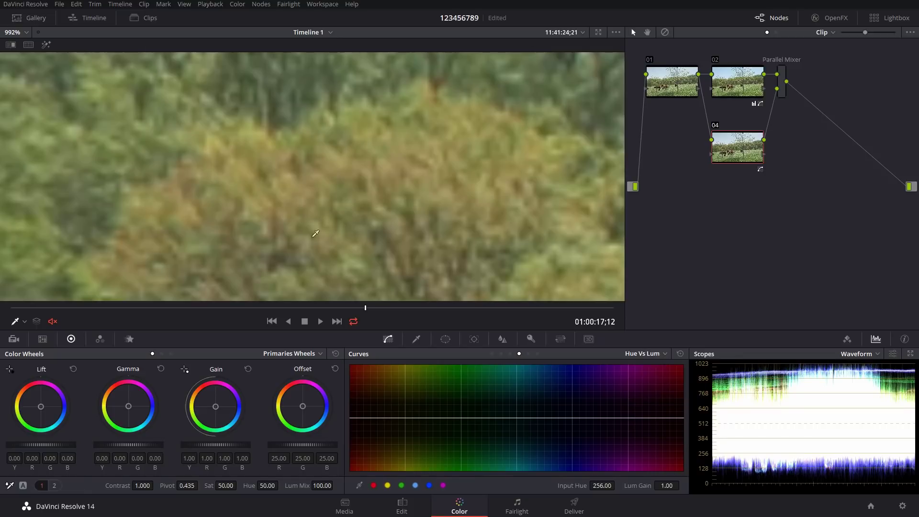
pyautogui.click(305, 180)
pyautogui.moveTo(401, 418); pyautogui.dragTo(404, 422)
pyautogui.hotkey('shift', 'z')
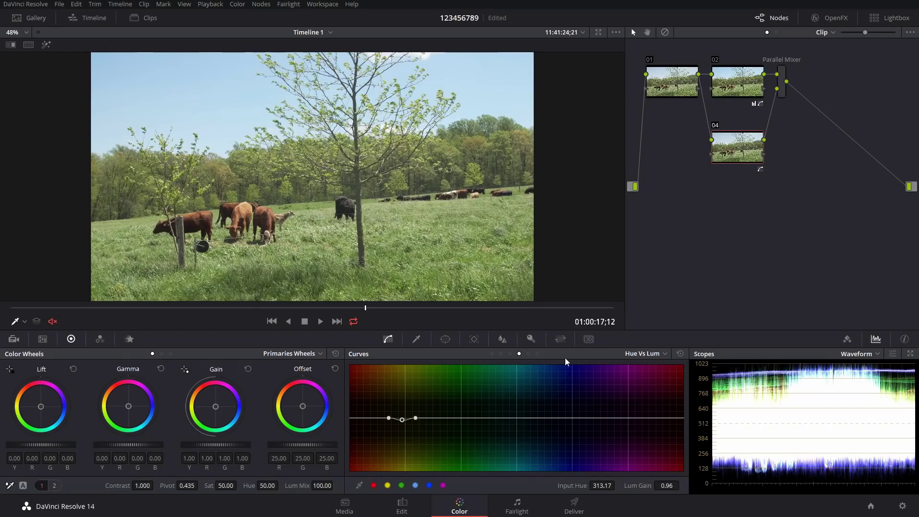
# Step: Widen the affected range around the tree hue on node 04's Hue Vs Hue curve, with a hue rotation of about 14.46
pyautogui.scroll(8, 458, 146)
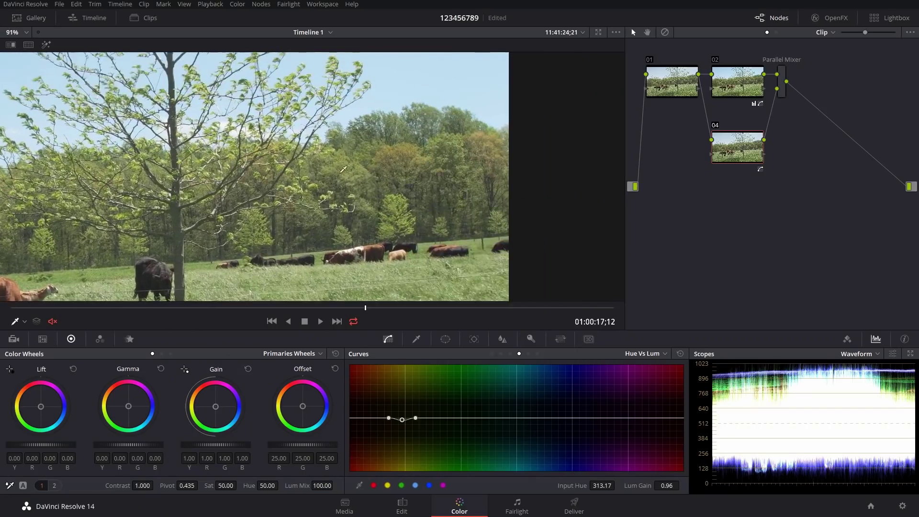
pyautogui.scroll(6, 458, 146)
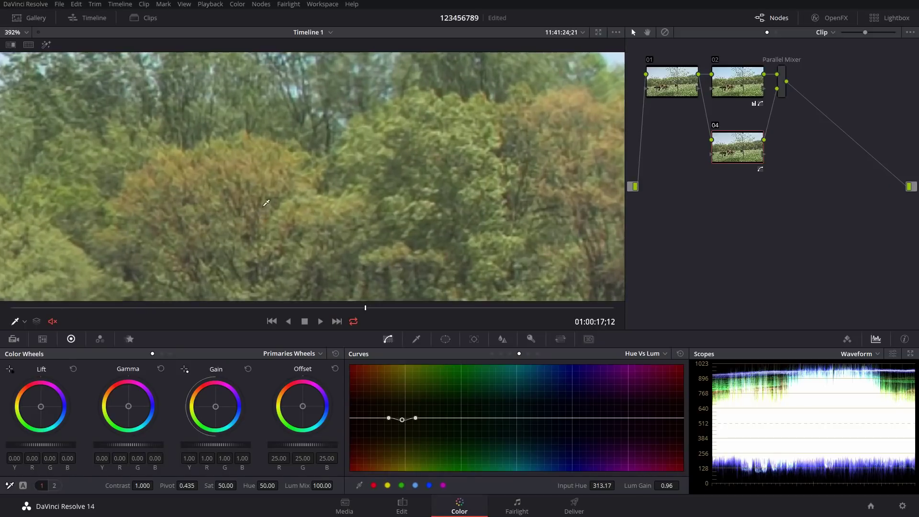
pyautogui.scroll(2, 268, 169)
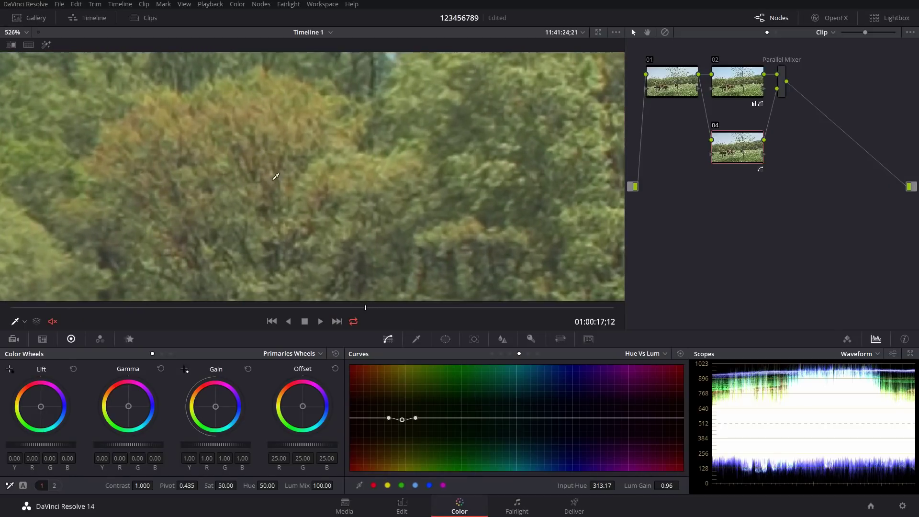
pyautogui.click(665, 354)
pyautogui.click(662, 389)
pyautogui.click(651, 354)
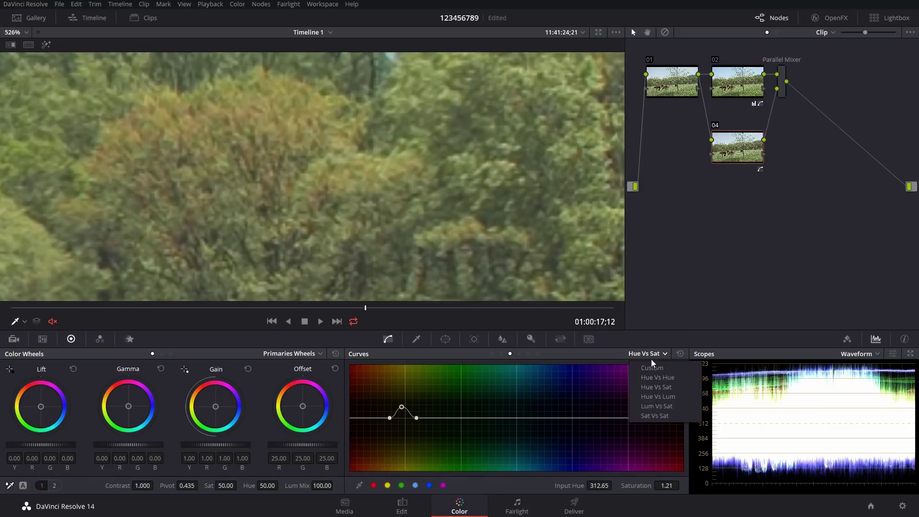
pyautogui.click(658, 378)
pyautogui.moveTo(415, 419)
pyautogui.mouseDown()
pyautogui.moveTo(426, 418)
pyautogui.moveTo(380, 418)
pyautogui.moveTo(404, 414)
pyautogui.mouseUp()
pyautogui.click(401, 415)
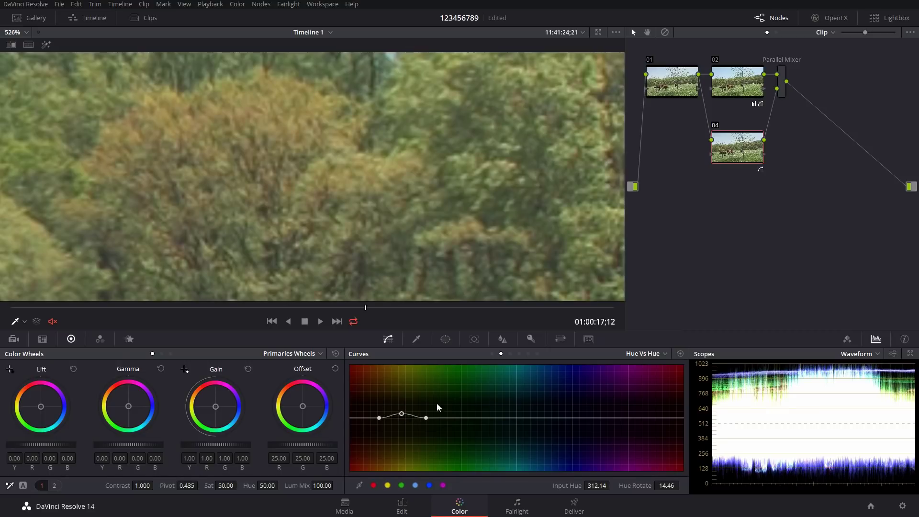
# Step: Widen the tree hue's range on the Hue Vs Sat curve and raise its saturation peak further
pyautogui.click(645, 353)
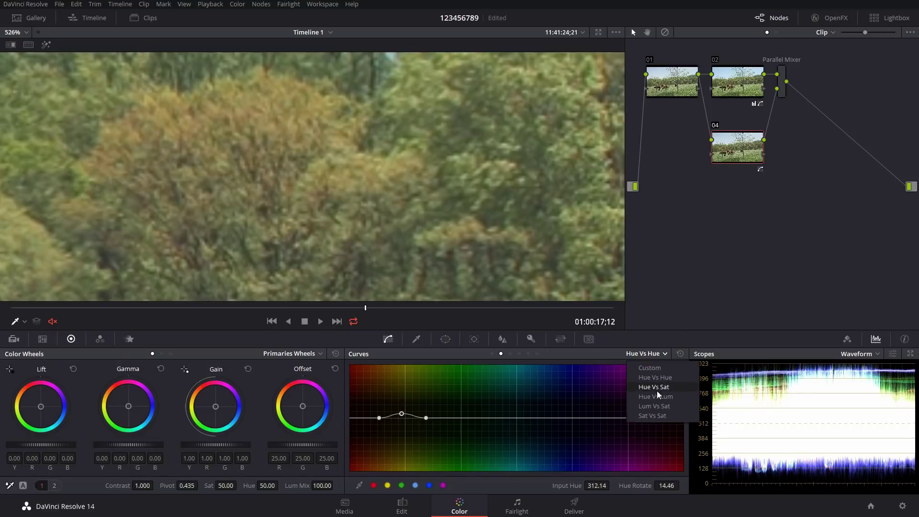
pyautogui.click(656, 390)
pyautogui.moveTo(421, 419); pyautogui.dragTo(403, 402)
# Step: Widen the tree hue's range on the Hue Vs Lum curve and lower its luminance gain to about 0.91
pyautogui.click(652, 355)
pyautogui.click(641, 392)
pyautogui.click(420, 418)
pyautogui.moveTo(421, 420); pyautogui.dragTo(381, 419)
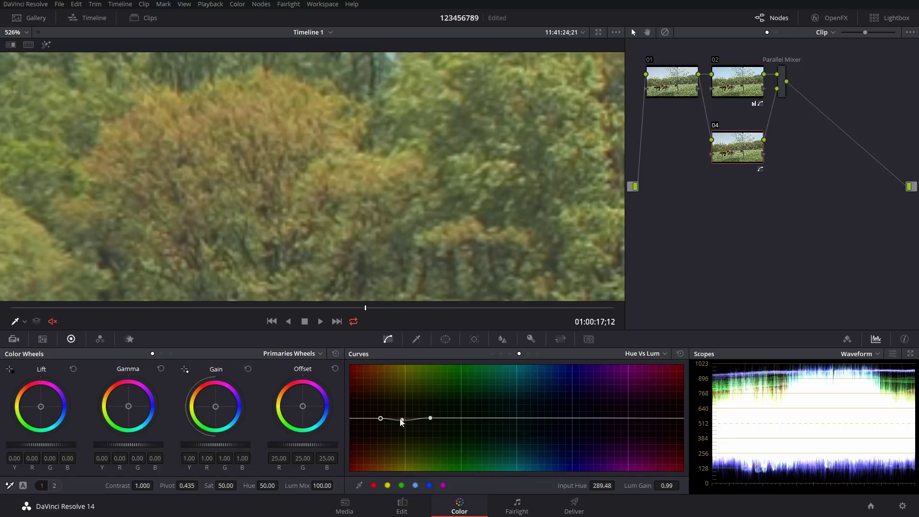
pyautogui.moveTo(403, 420); pyautogui.dragTo(404, 424)
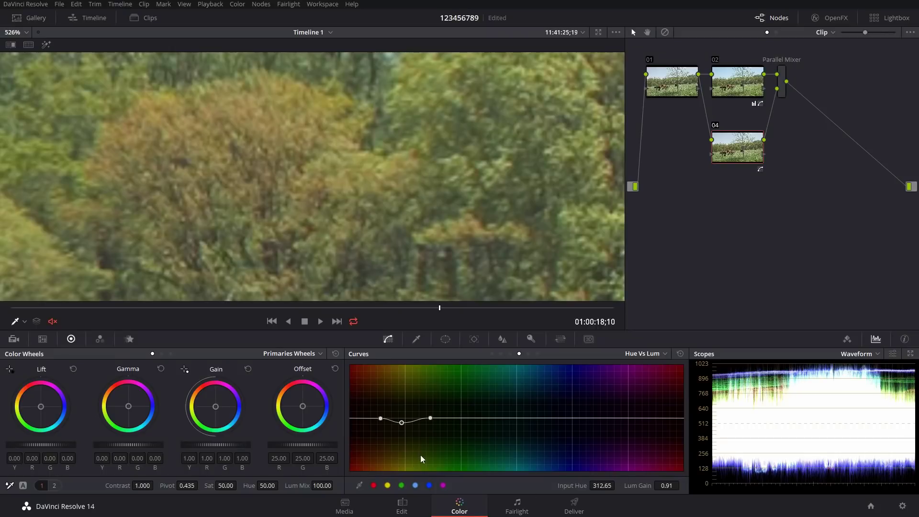
# Step: Add a rectangular window to node 04 and stretch it over the sky and trees, with its lower edge sloping along the tree line
pyautogui.scroll(-10, 477, 115)
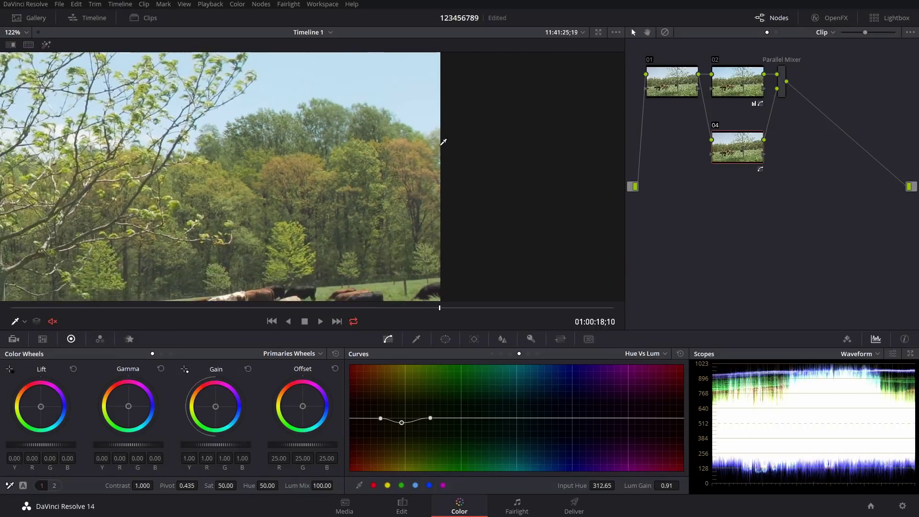
pyautogui.scroll(-2, 340, 159)
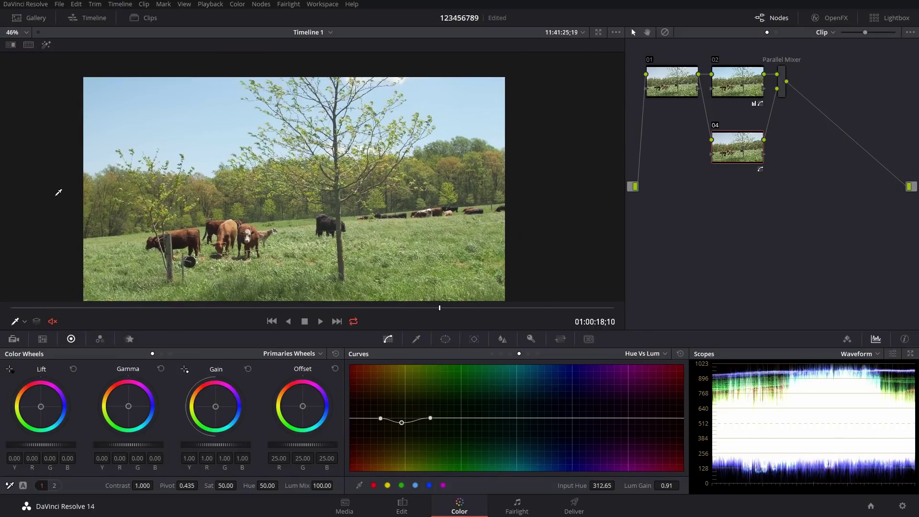
pyautogui.click(445, 339)
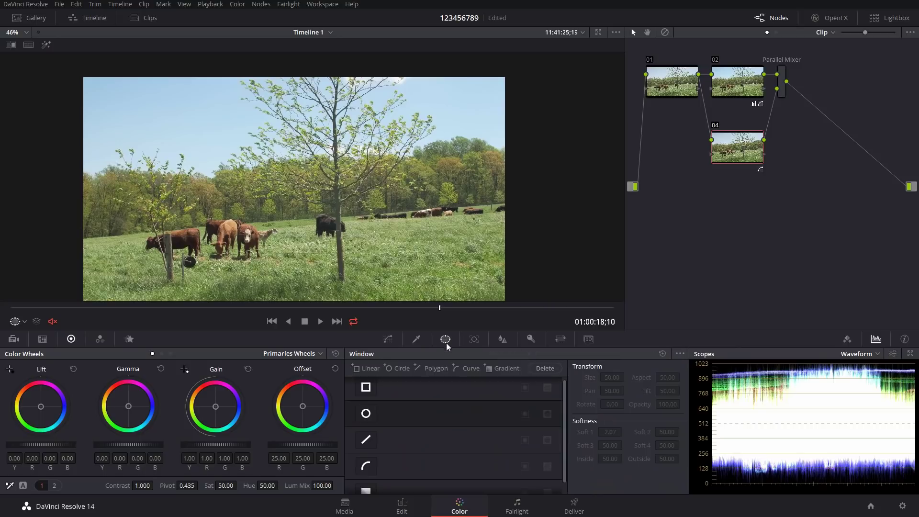
pyautogui.click(366, 390)
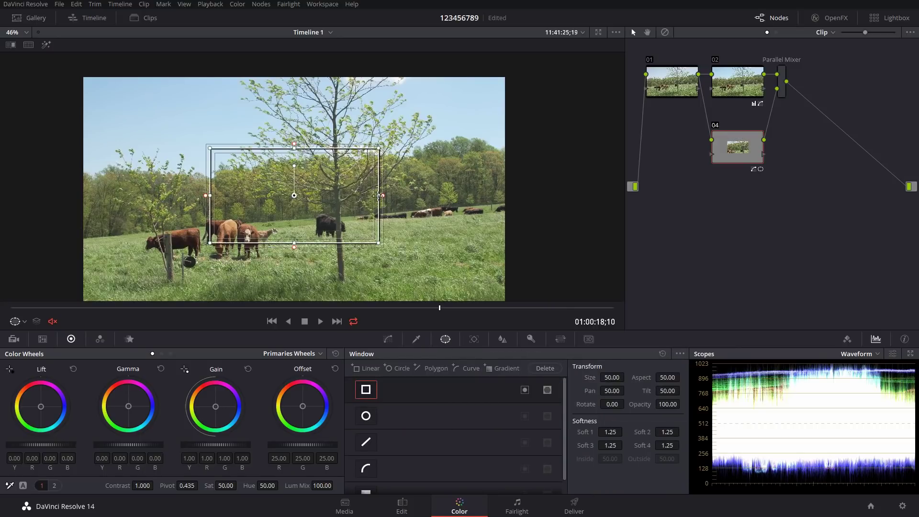
pyautogui.moveTo(379, 195); pyautogui.dragTo(527, 165)
pyautogui.moveTo(210, 203); pyautogui.dragTo(52, 207)
pyautogui.moveTo(290, 236); pyautogui.dragTo(289, 225)
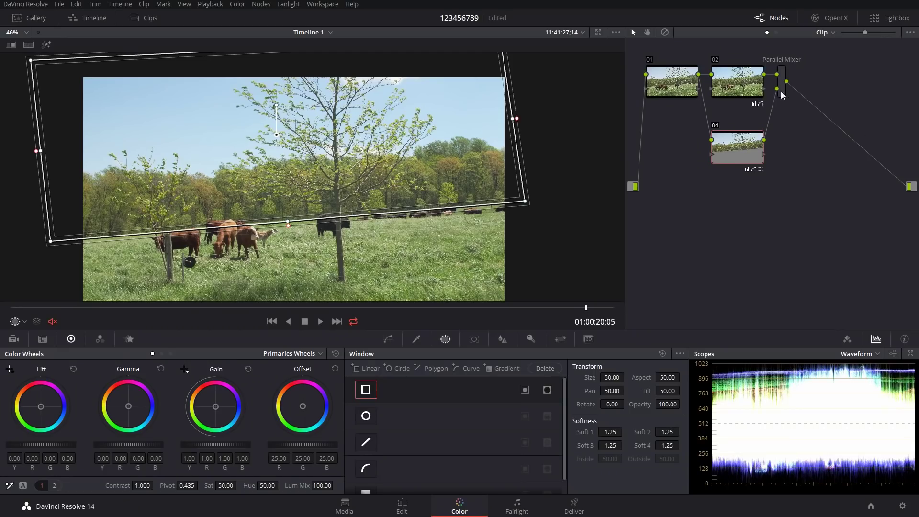
# Step: Add a serial node after the Parallel Mixer and return from the full-screen preview
pyautogui.click(782, 95)
pyautogui.hotkey('alt', 's')
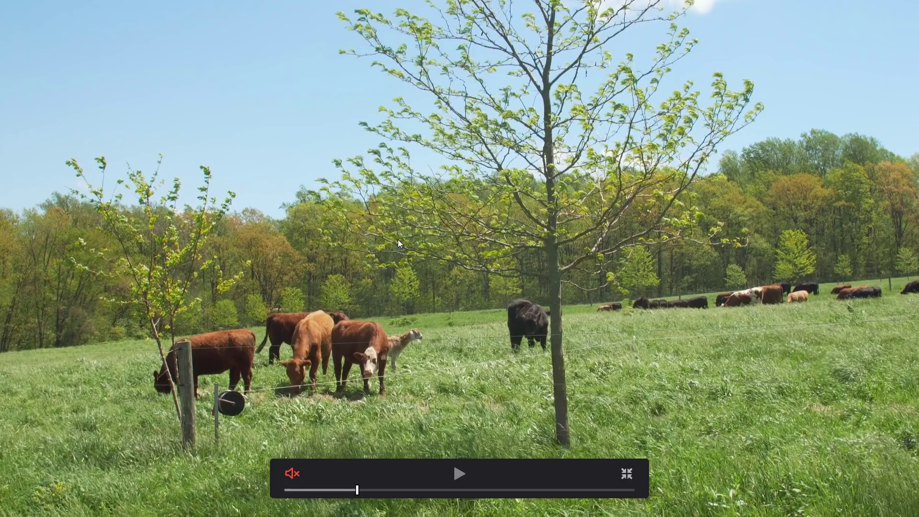
pyautogui.press('Escape')
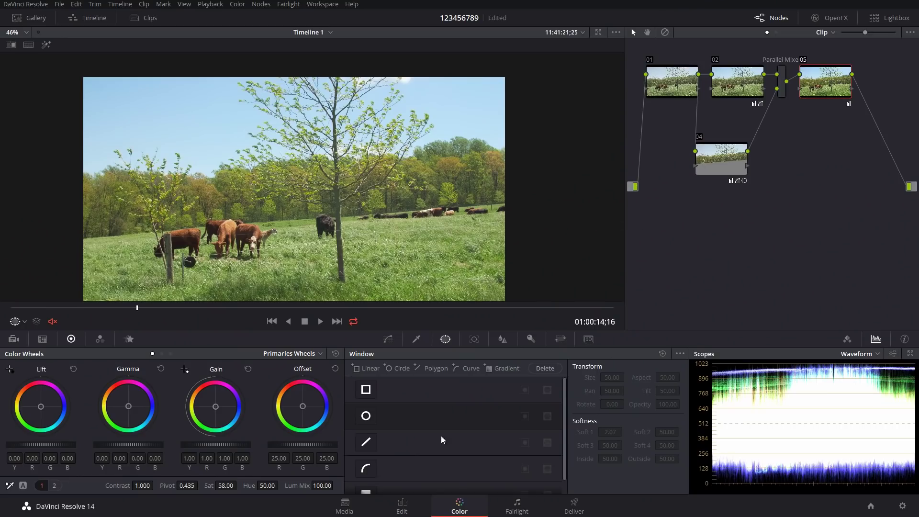
# Step: Open the Tracker for node 04's rectangular window and rewind the clip toward its start
pyautogui.moveTo(412, 308); pyautogui.dragTo(214, 306)
pyautogui.click(144, 308)
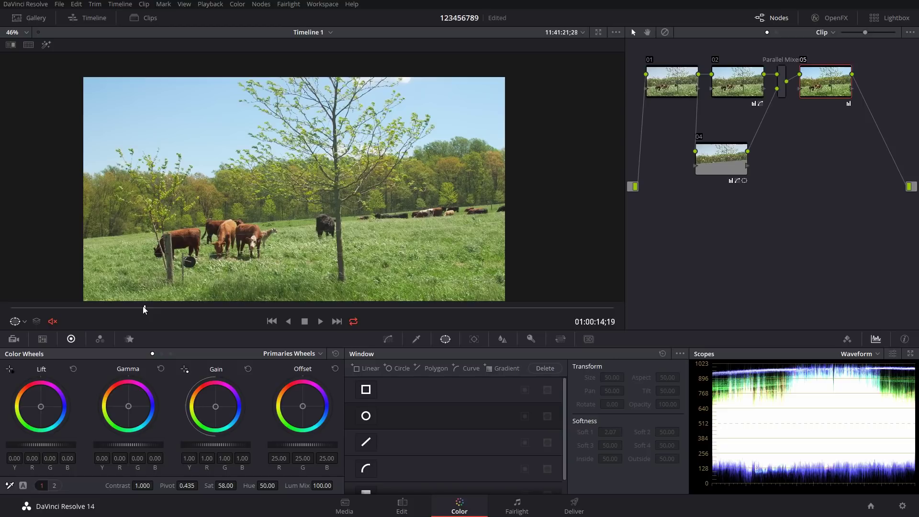
pyautogui.click(720, 158)
pyautogui.click(474, 339)
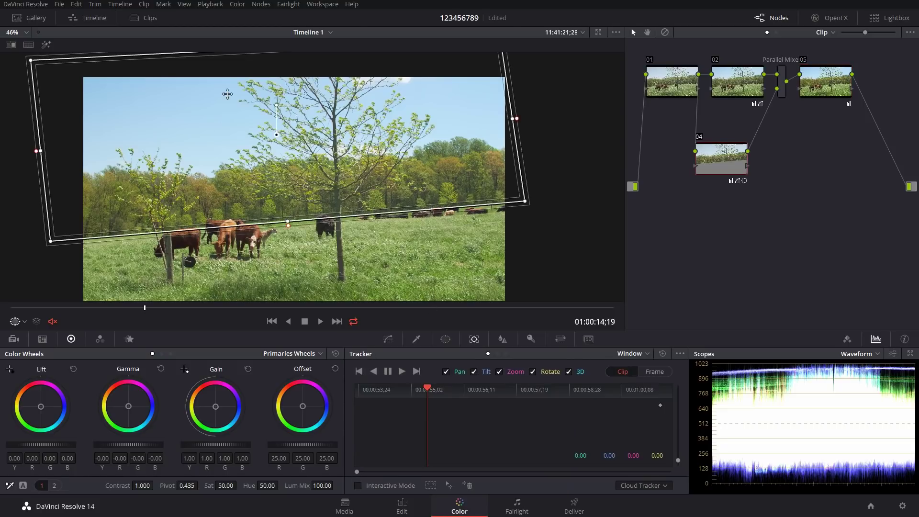
pyautogui.press('j')
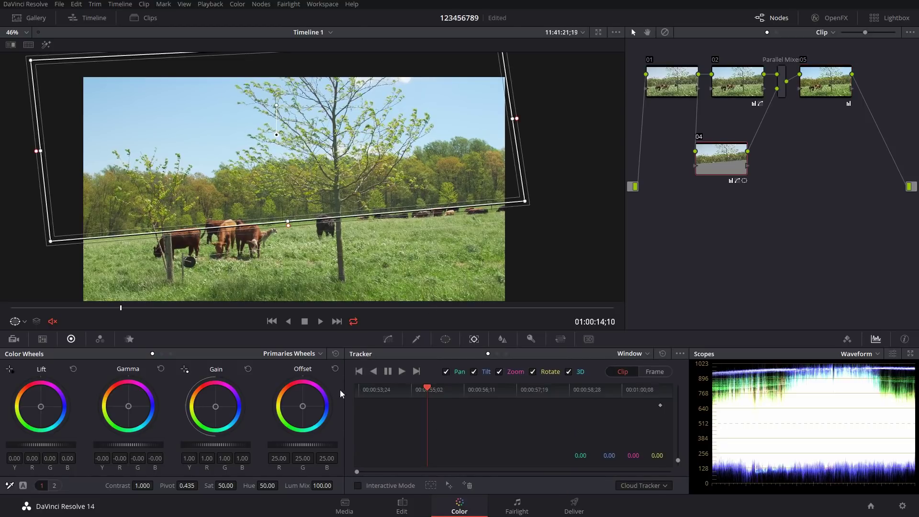